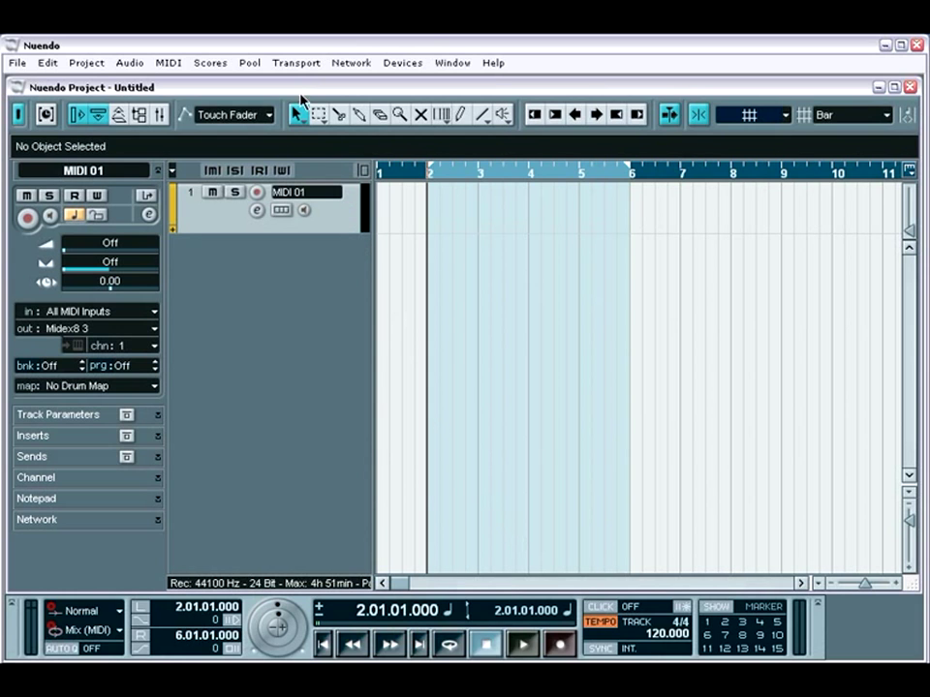
Open the Synchronization Setup dialog from the Transport menu.
left_click(296, 64)
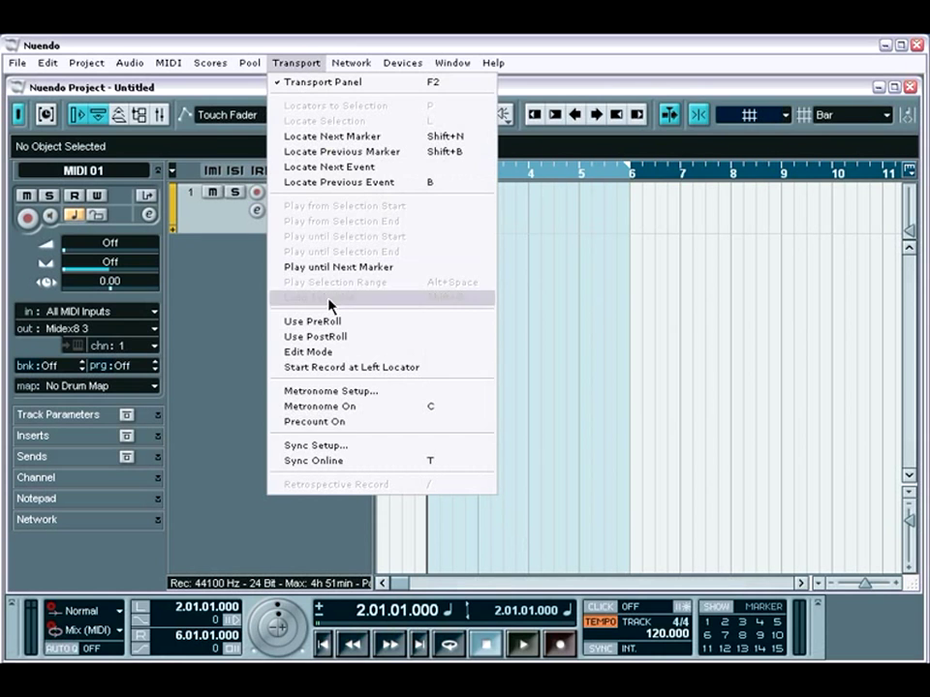
left_click(330, 448)
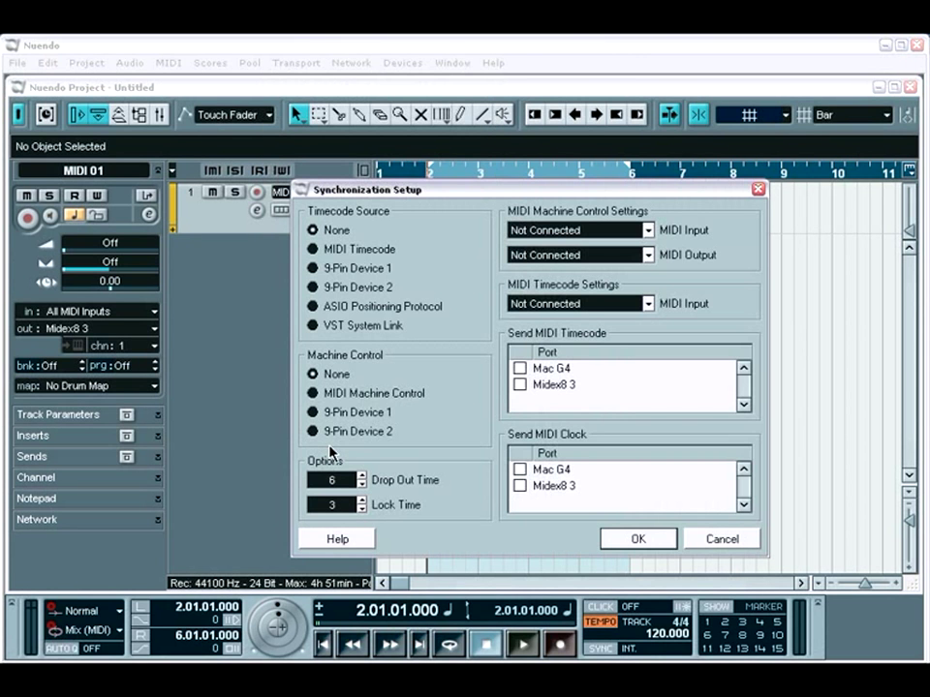
Read the Synchronization Setup help page, then dismiss it to return to the dialog.
left_click(336, 539)
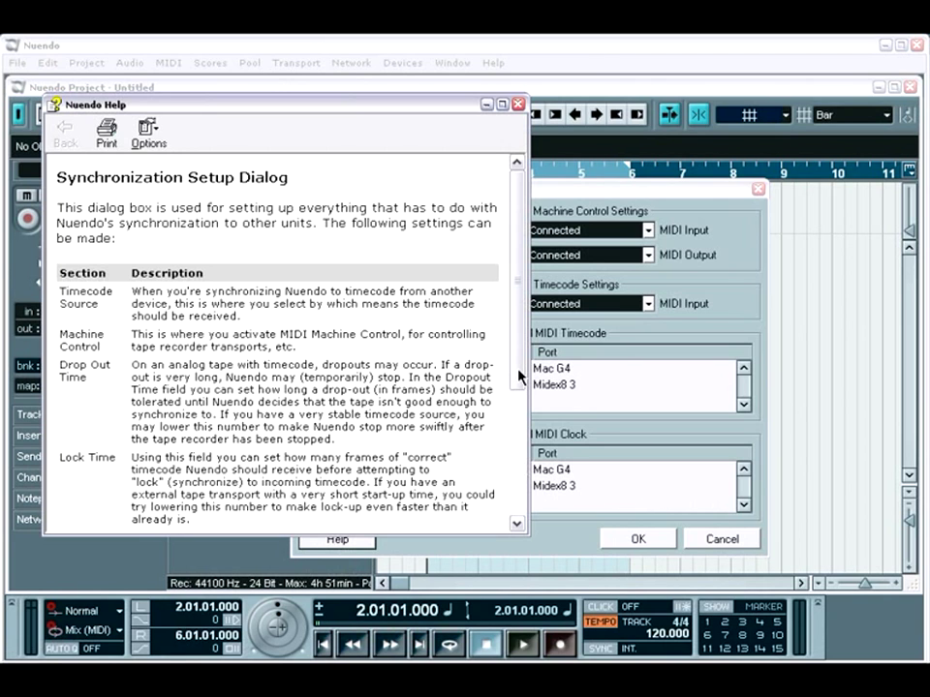
mouse_move(519, 376)
left_mouse_down()
mouse_move(512, 511)
mouse_move(512, 366)
left_mouse_up()
left_click(518, 105)
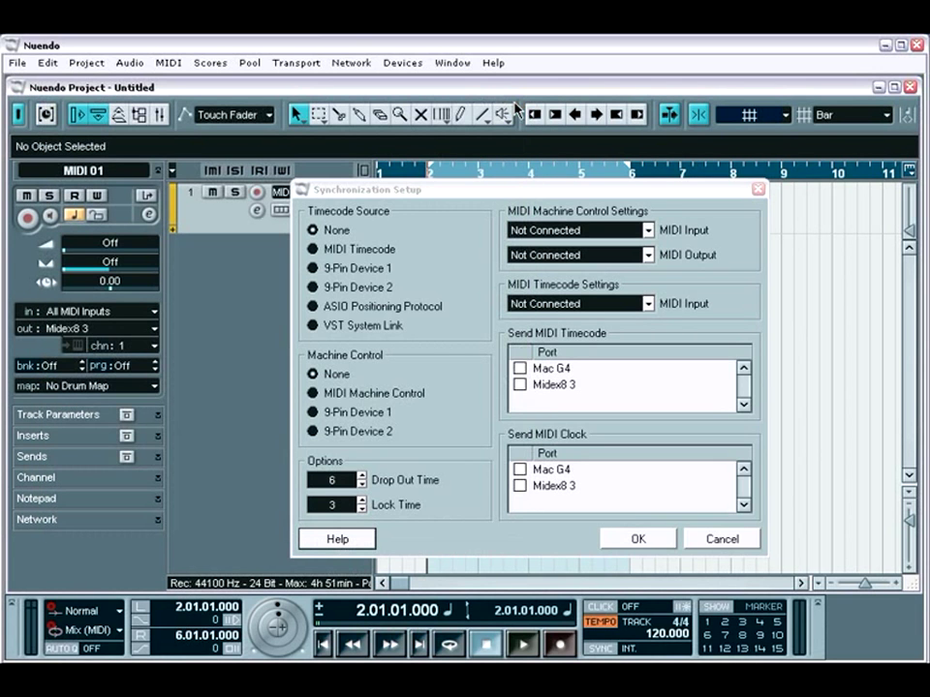
Close Synchronization Setup with timecode source and machine control left at None.
left_click(643, 538)
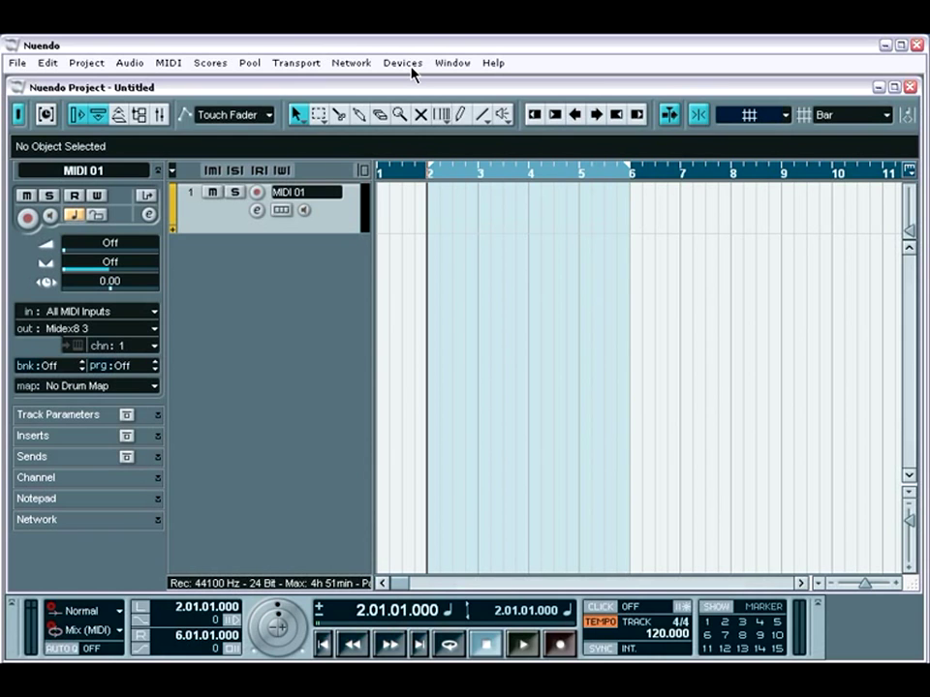
Open Device Setup on VST Multitrack, showing ASIO Hammerfall DSP with 11.610 ms latency.
left_click(393, 70)
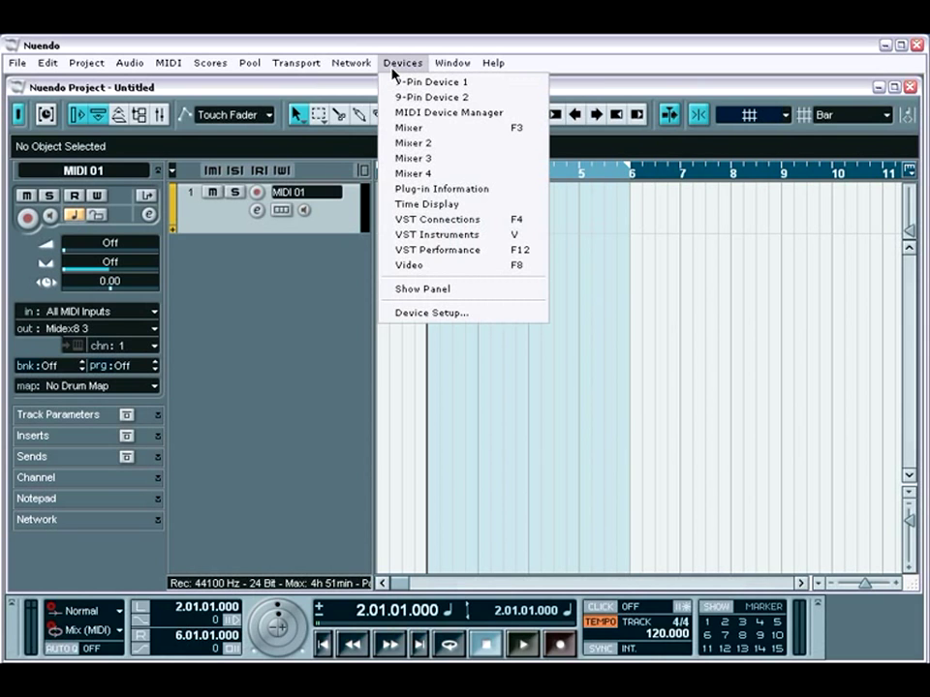
left_click(426, 313)
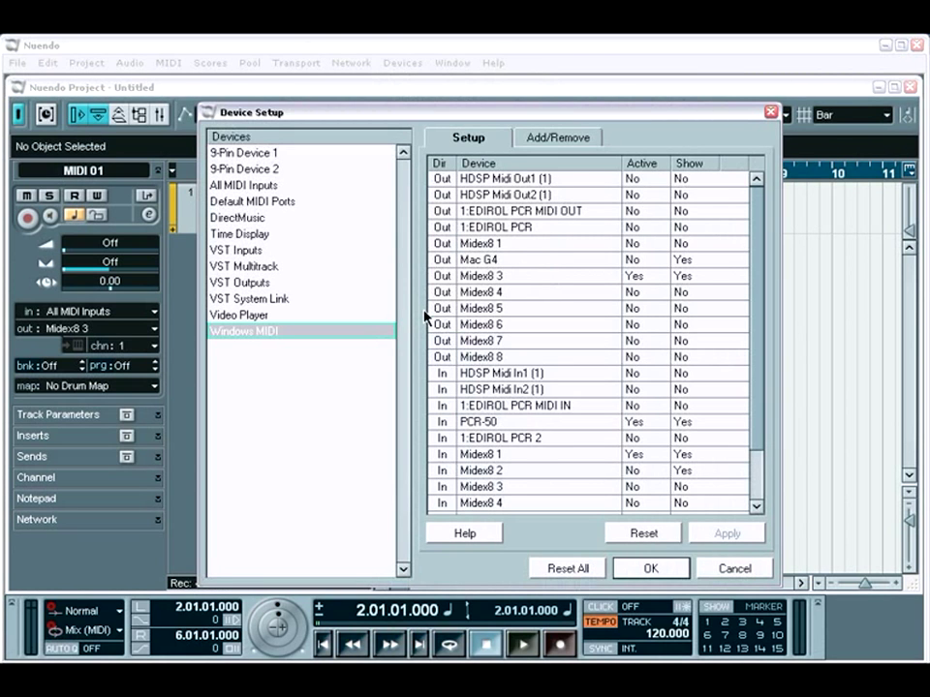
left_click(288, 275)
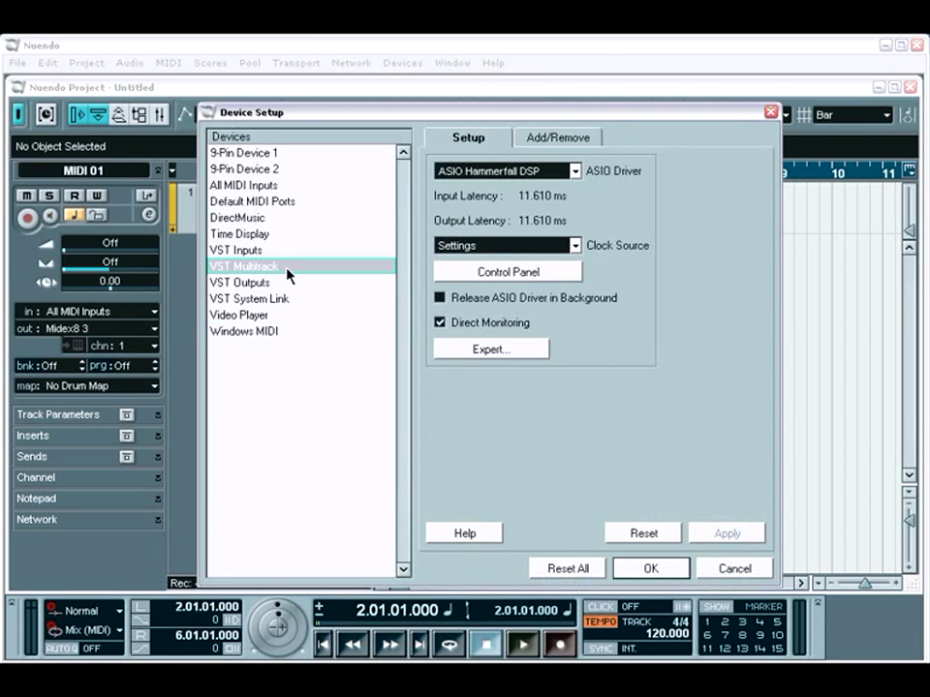
List the available ASIO drivers, with ASIO Hammerfall DSP still checked.
left_click(575, 172)
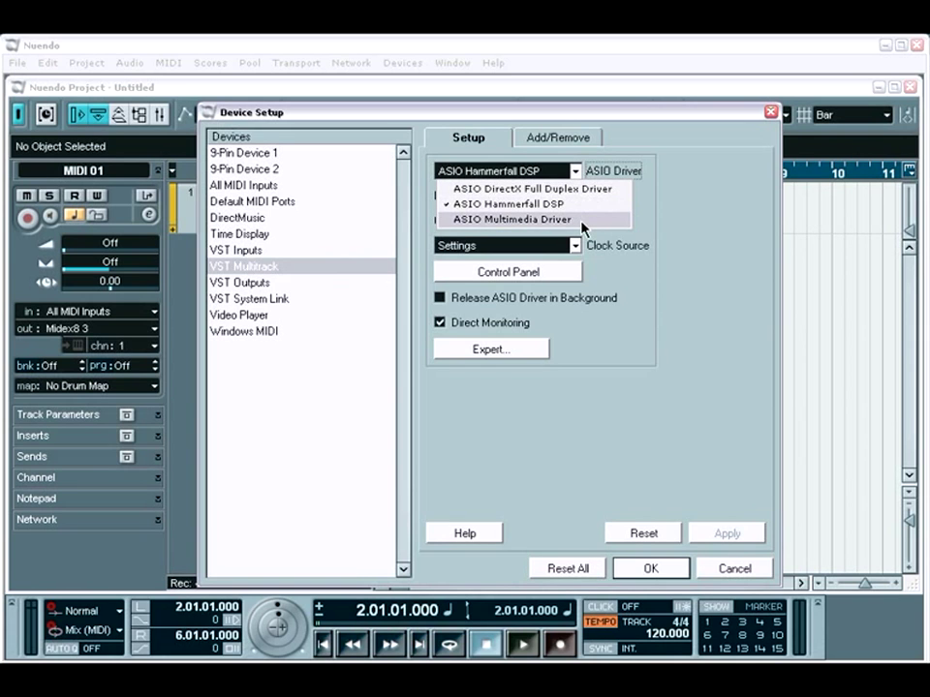
Close the driver list, keeping ASIO Hammerfall DSP as the VST Multitrack driver.
left_click(693, 214)
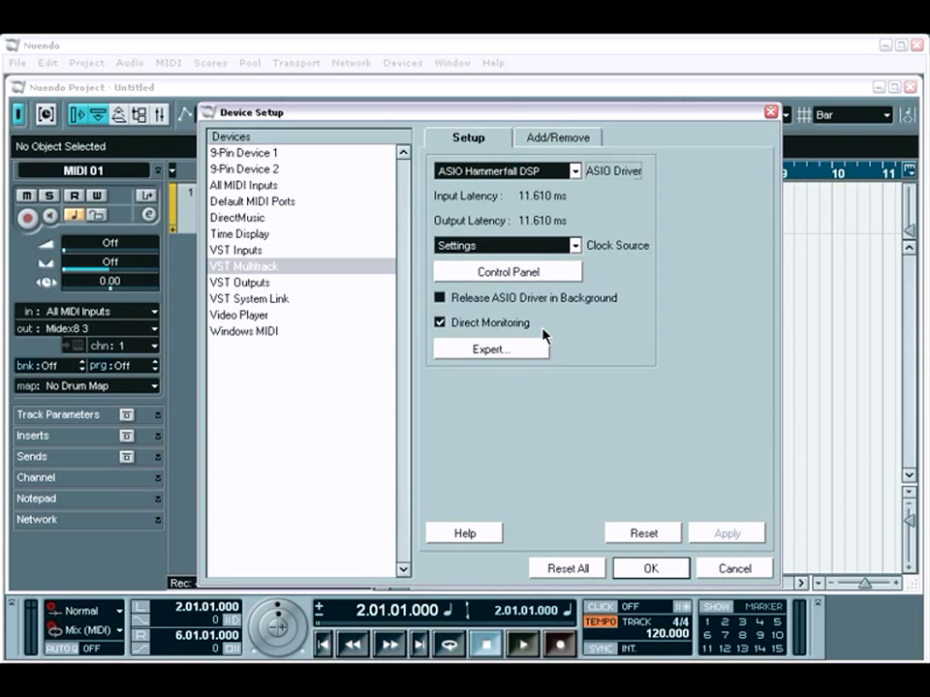
Confirm the VST engine expert settings with High audio priority and 2 Seconds preload.
left_click(529, 355)
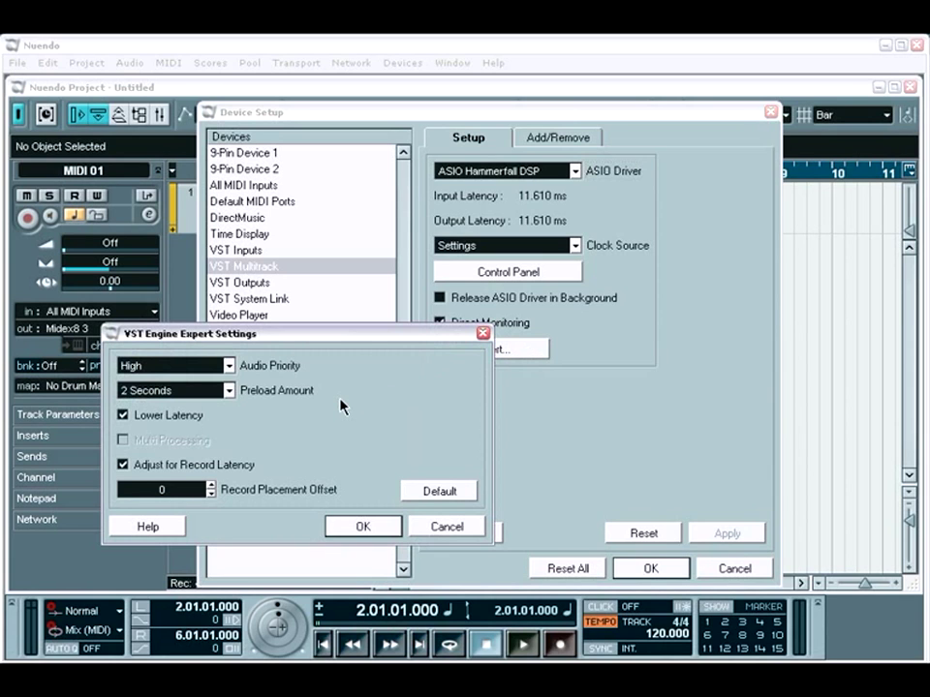
left_click(230, 366)
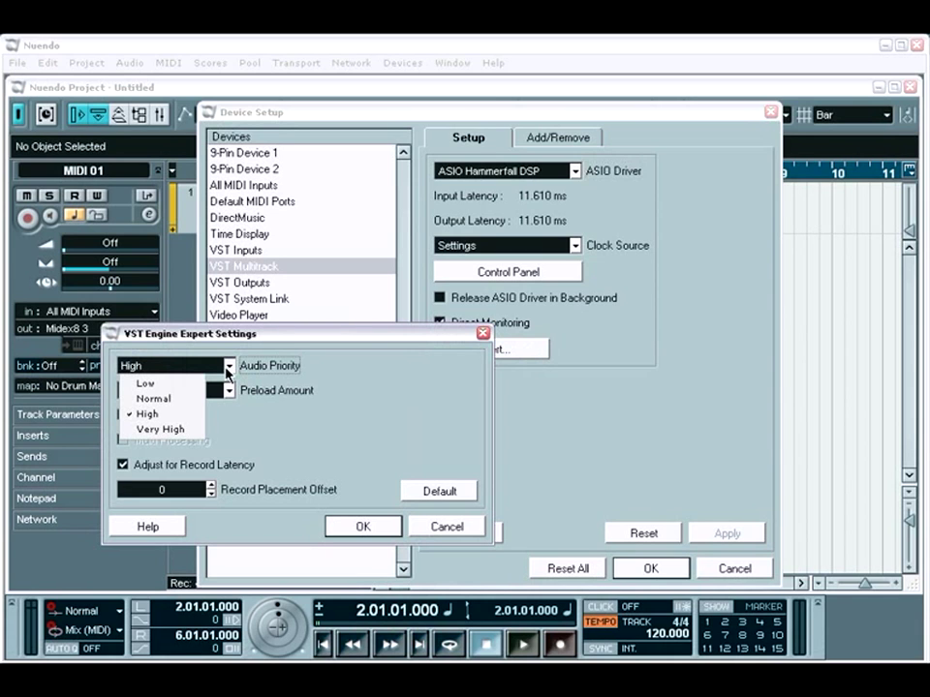
left_click(229, 368)
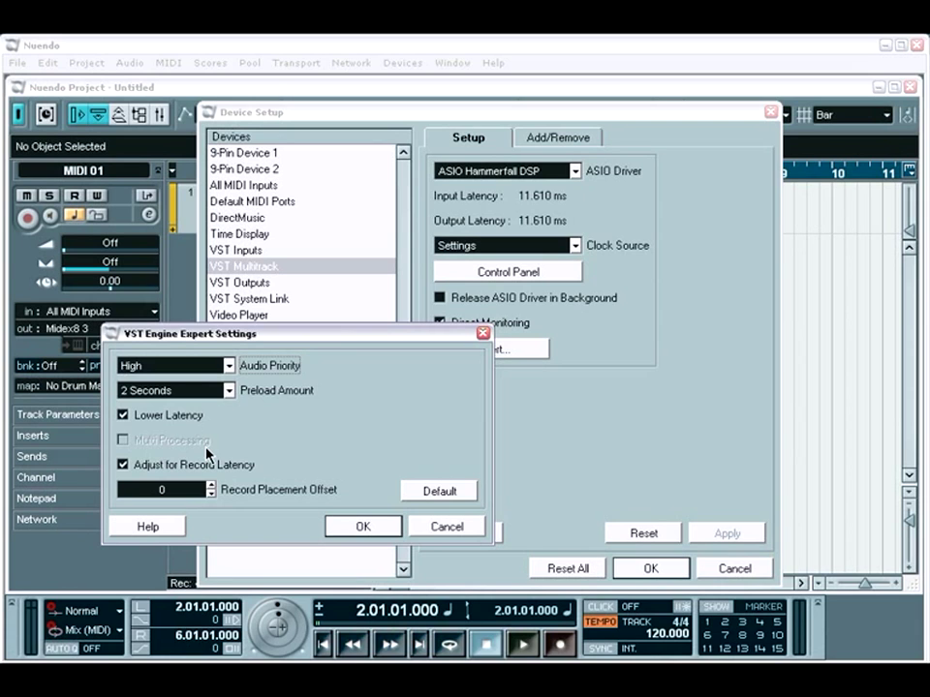
left_click(363, 527)
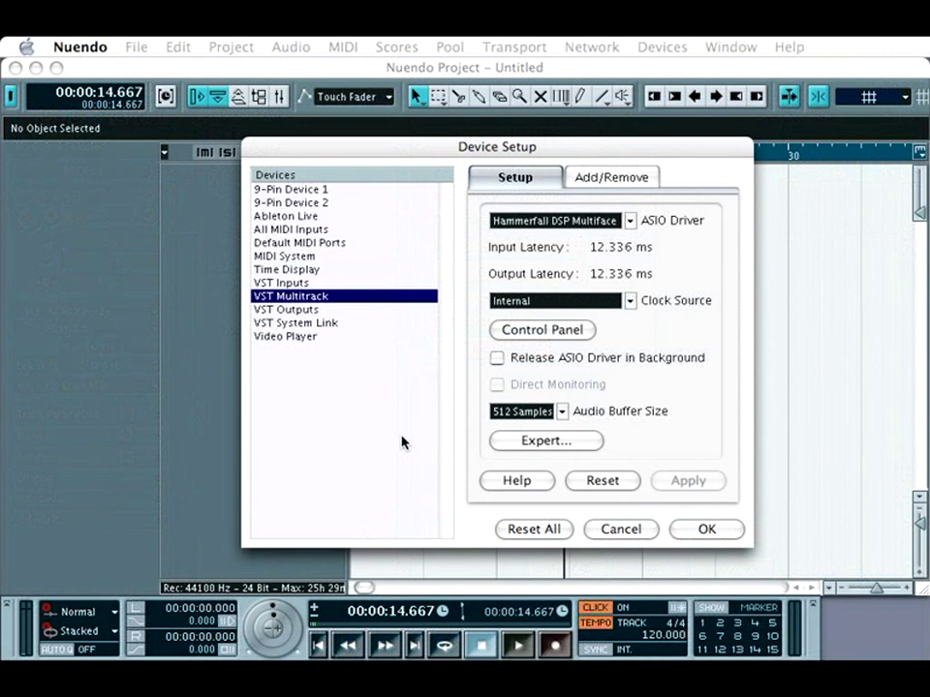
Leave the Hammerfall DSP Multiface audio buffer size at 512 Samples.
left_click(562, 411)
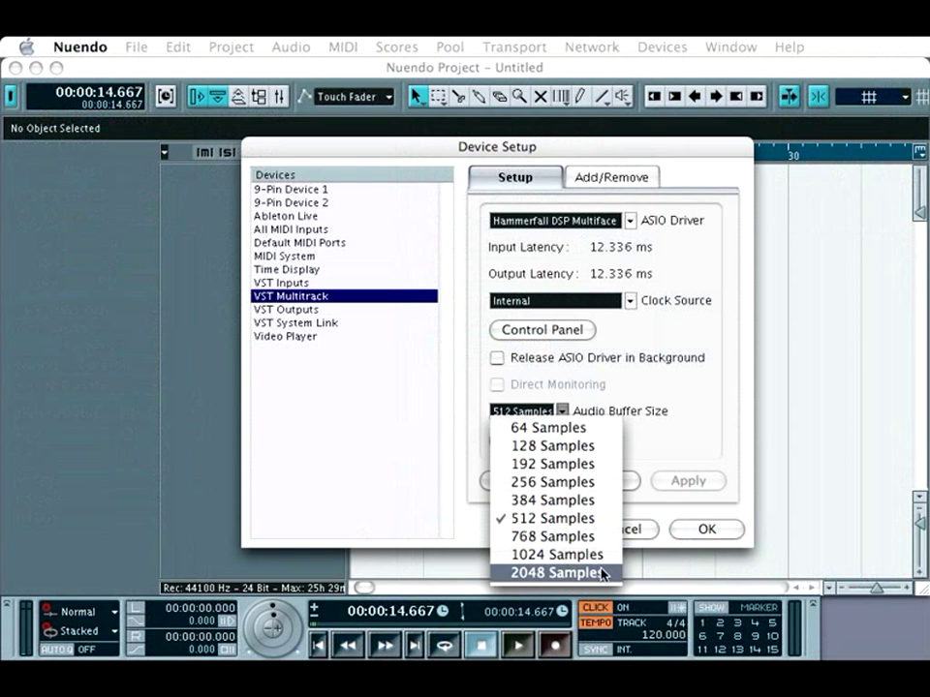
left_click(674, 457)
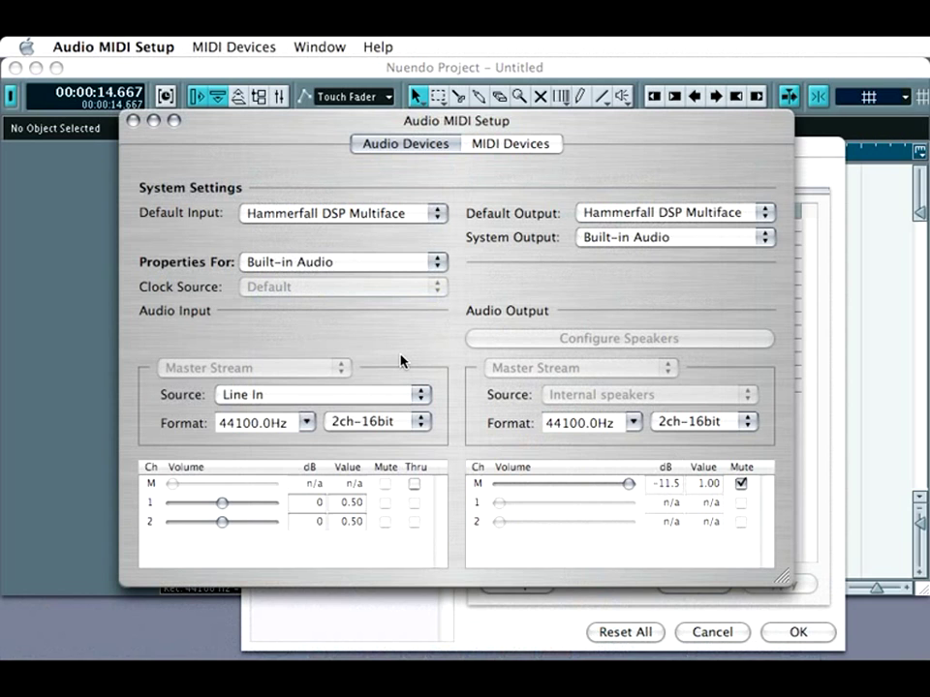
View the MIDI device layout in Audio MIDI Setup, then switch back to Nuendo.
left_click(503, 146)
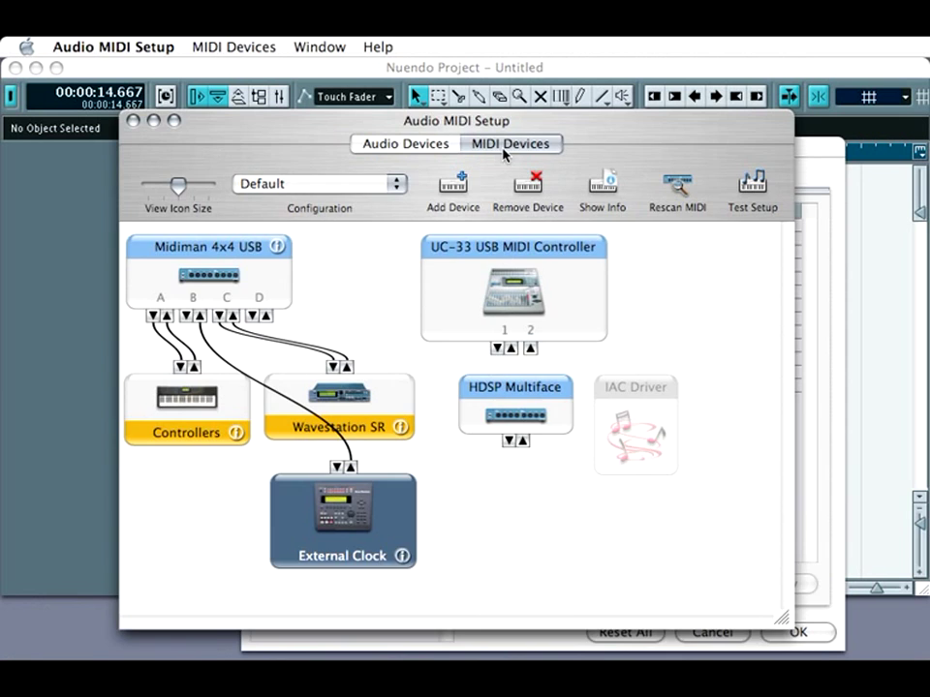
key("super+Tab")
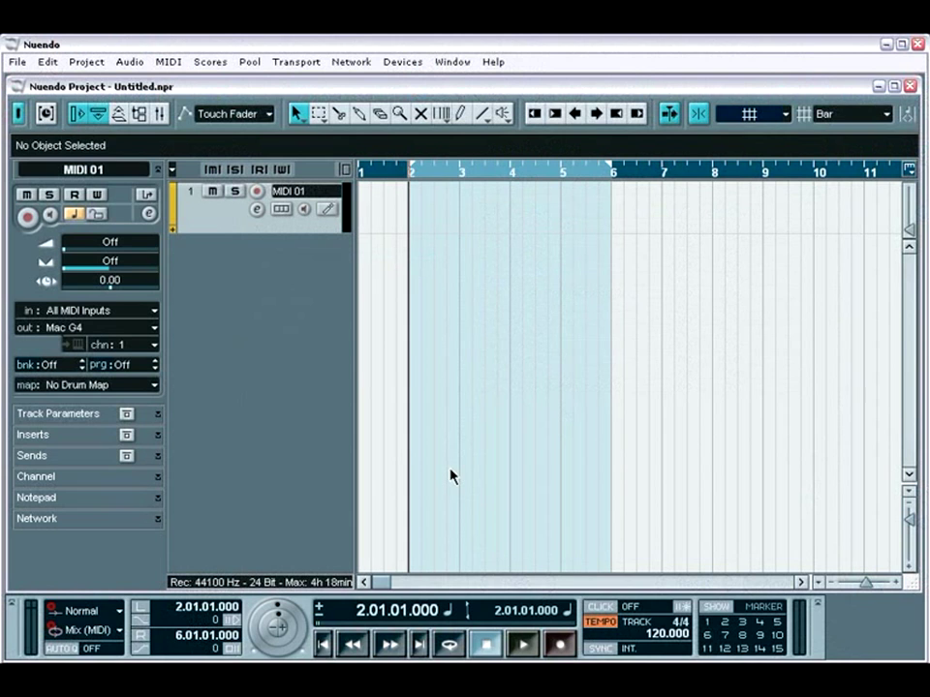
Open VST Connections and glance over its Inputs and Outputs pages.
left_click(402, 62)
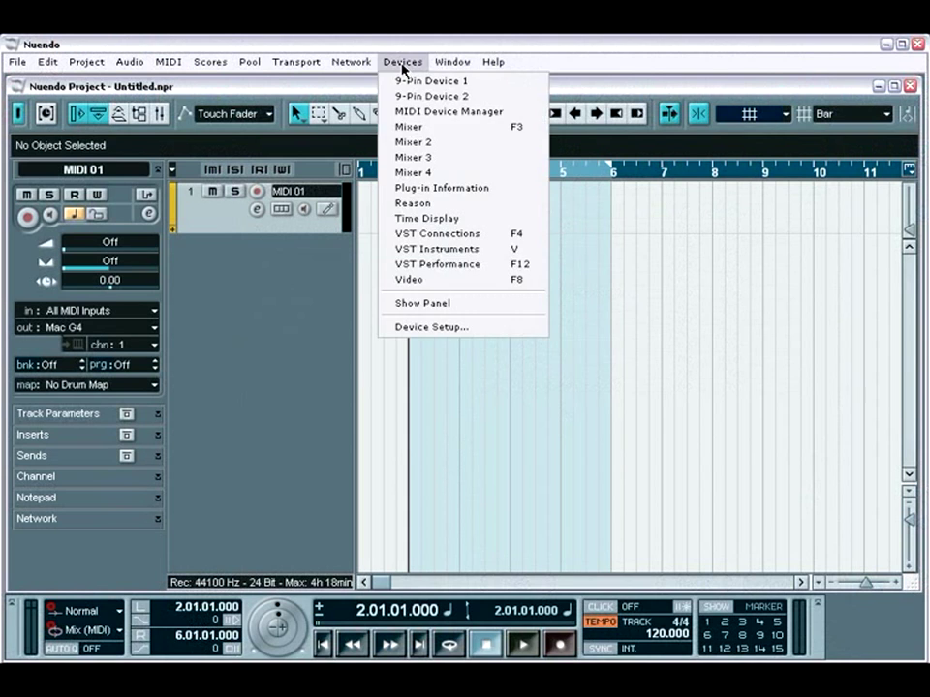
left_click(420, 237)
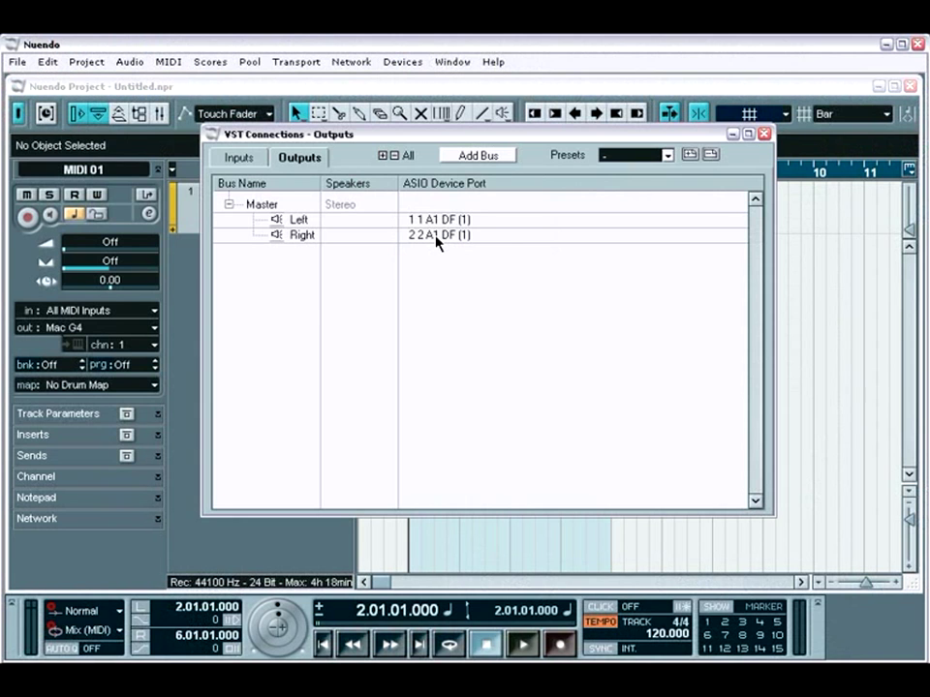
left_click(249, 161)
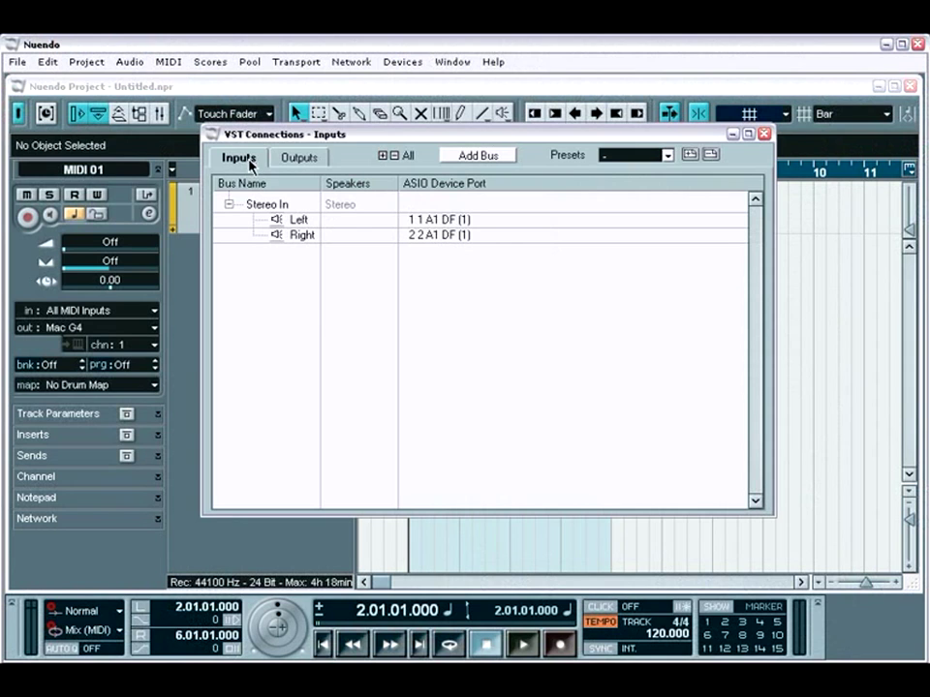
left_click(289, 165)
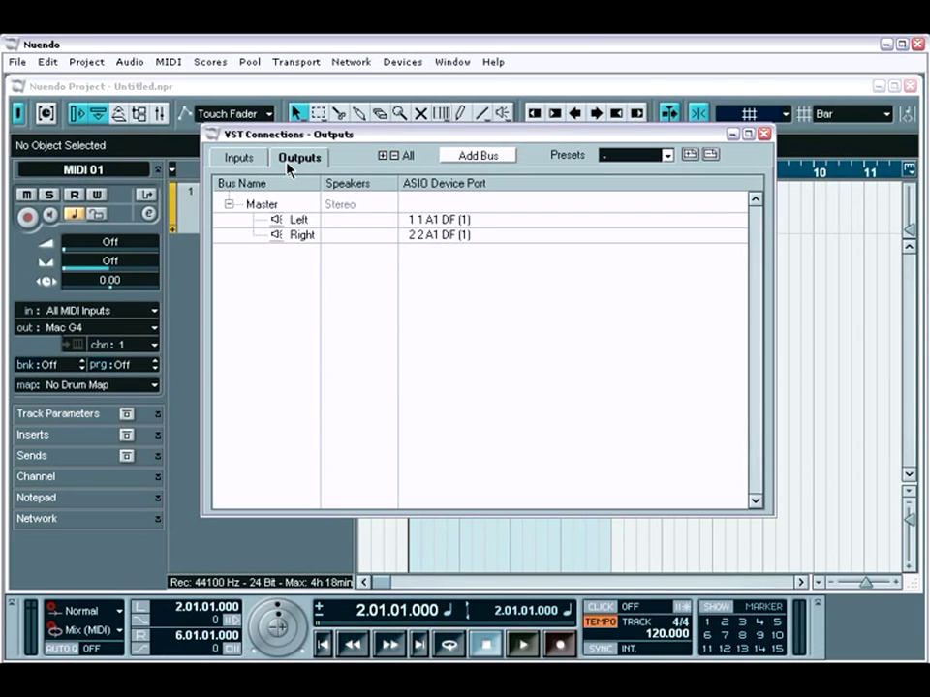
Keep Stereo In on ports 1 1 and 2 2 A1 DF (1), then review the Master output.
left_click(249, 161)
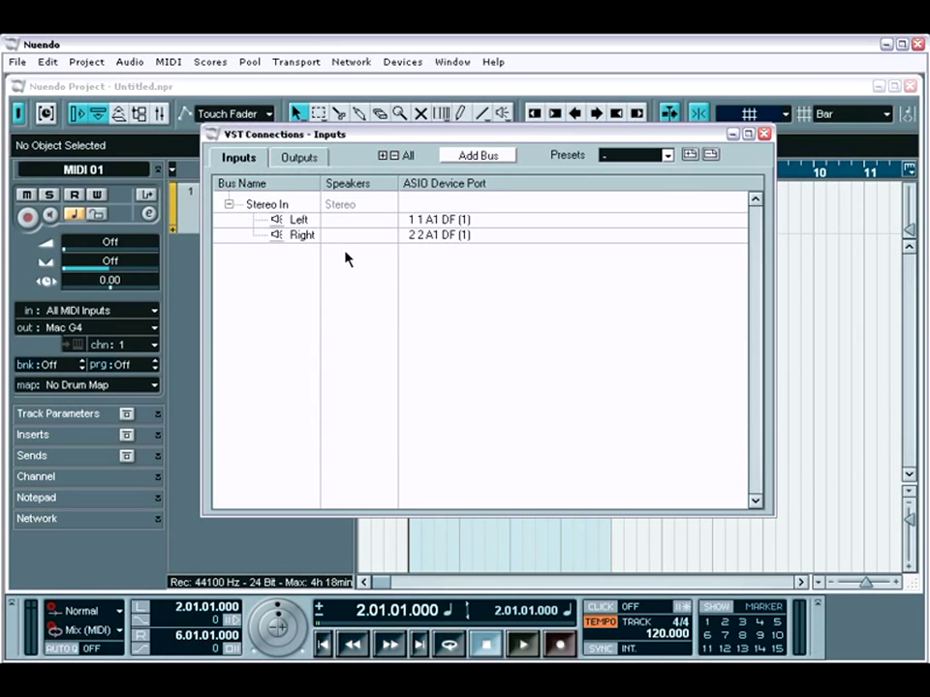
left_click(426, 221)
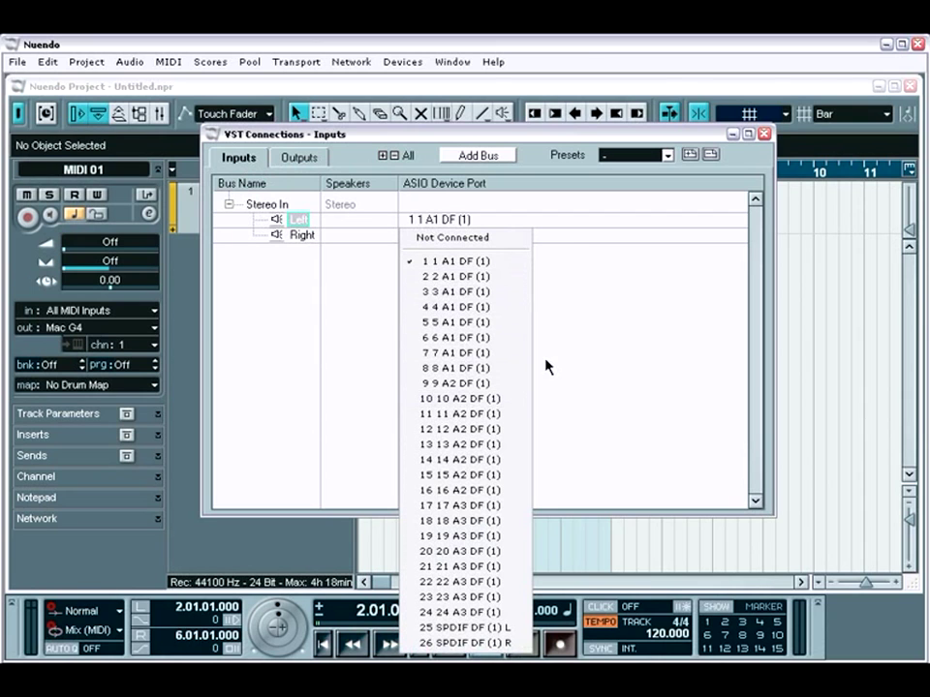
left_click(503, 315)
left_click(438, 242)
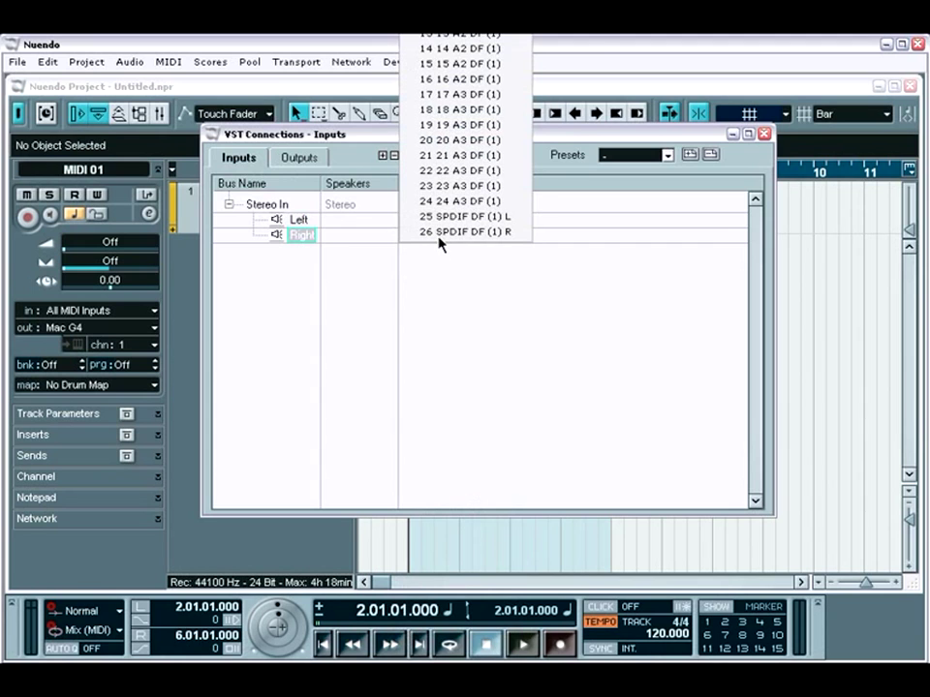
left_click(439, 275)
left_click(296, 159)
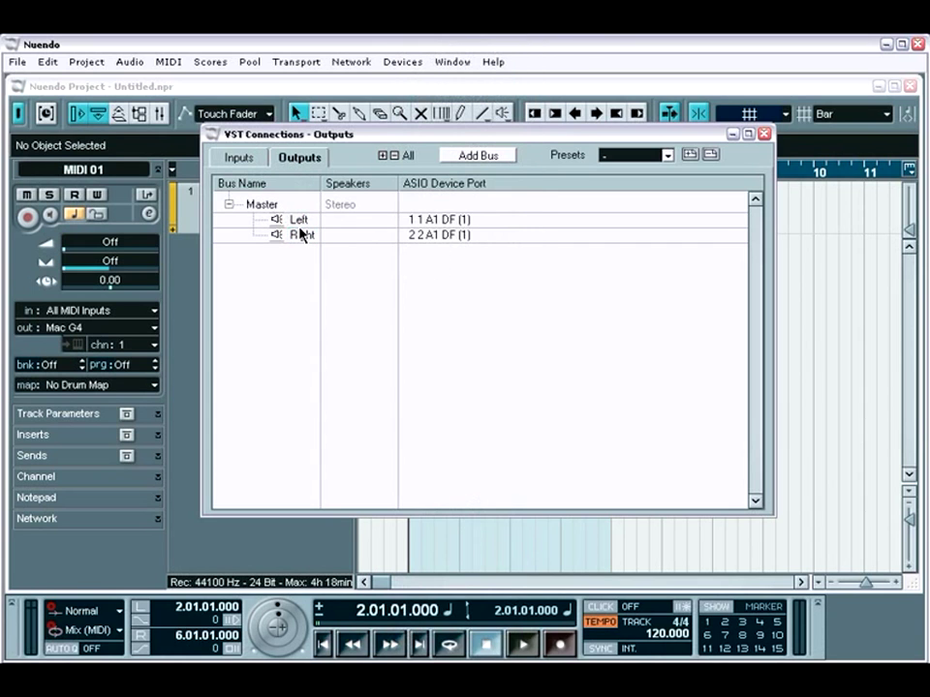
right_click(289, 323)
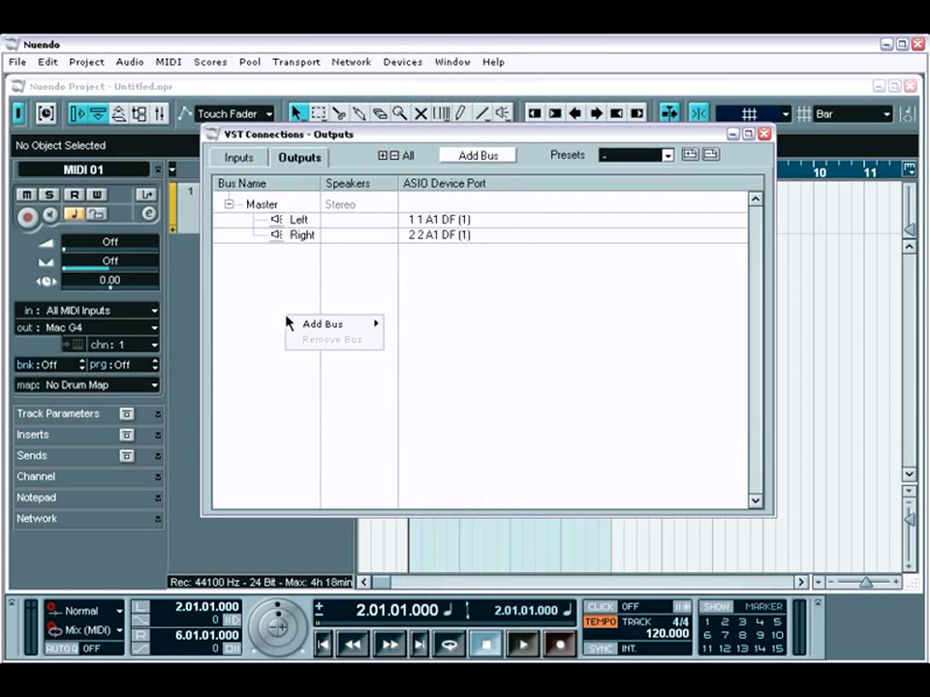
mouse_move(320, 331)
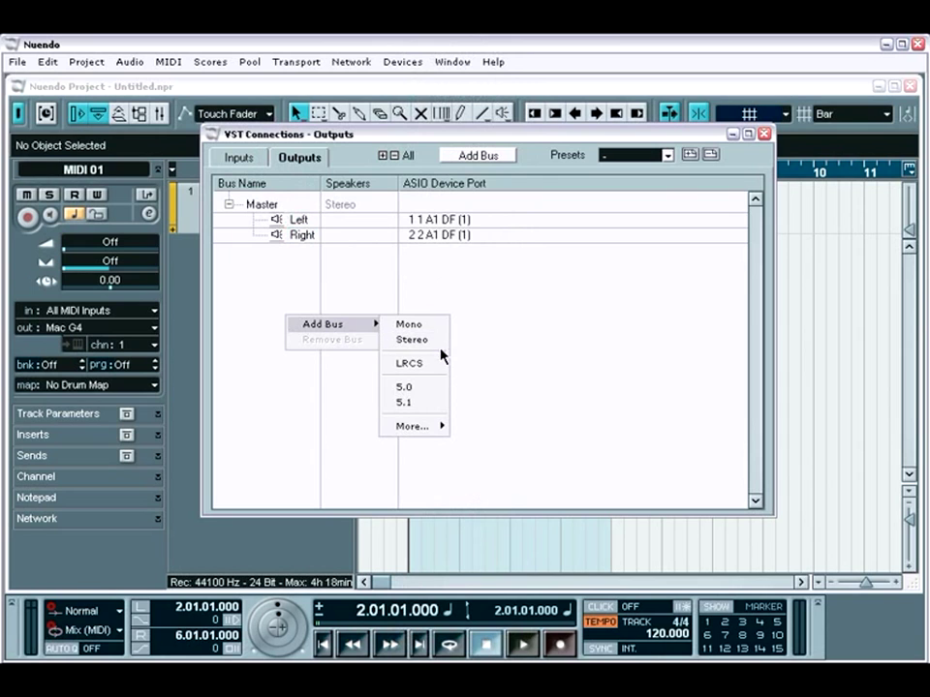
mouse_move(428, 433)
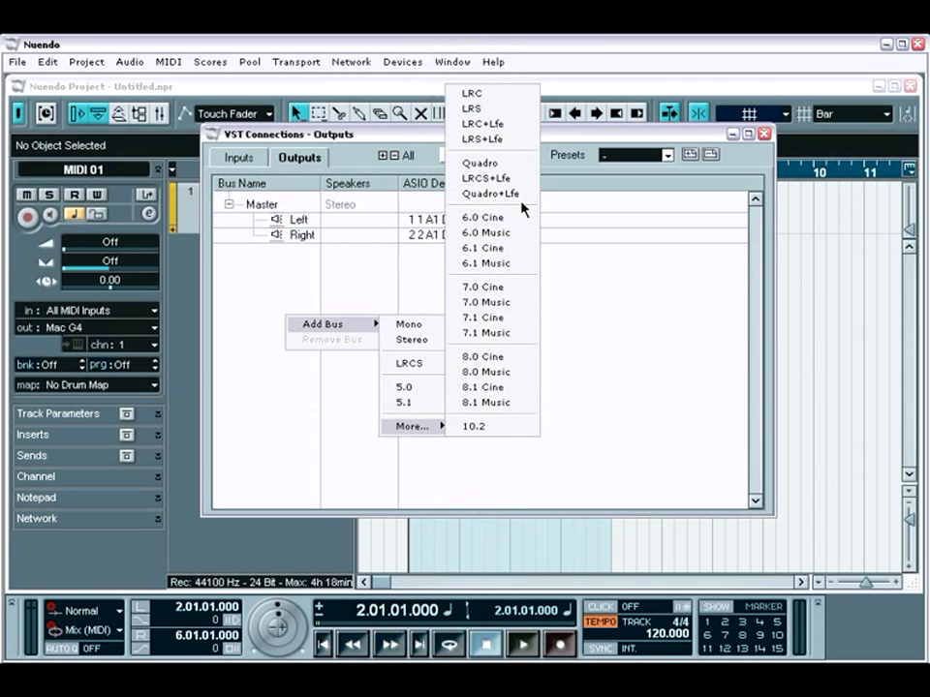
left_click(573, 285)
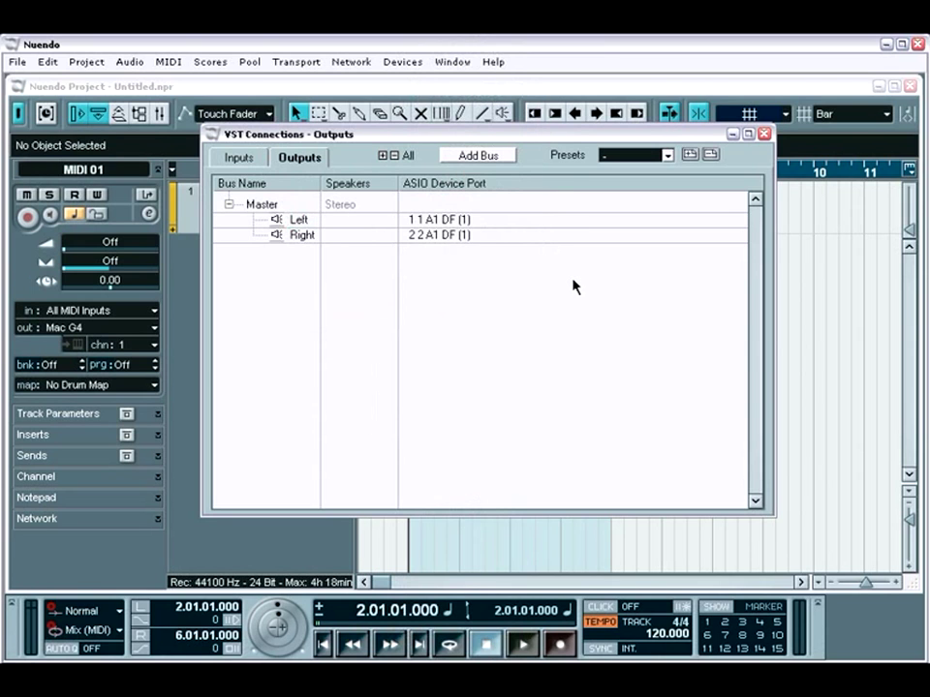